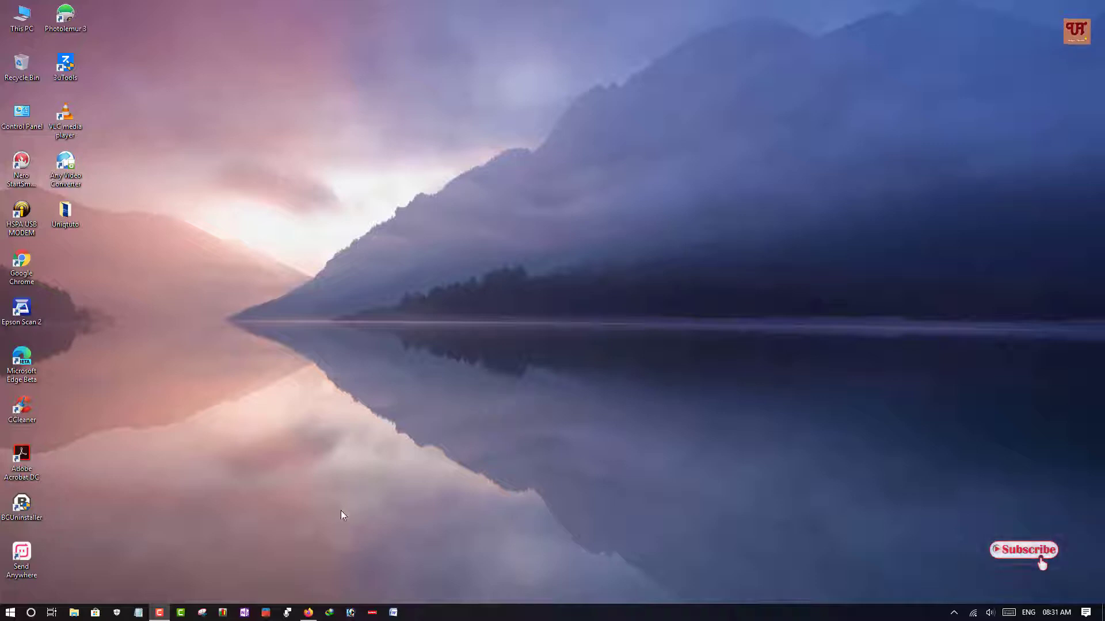
Step: On the TaskbarDock GitHub releases page, scroll to v0.1.65 and expand its Assets list
click(309, 612)
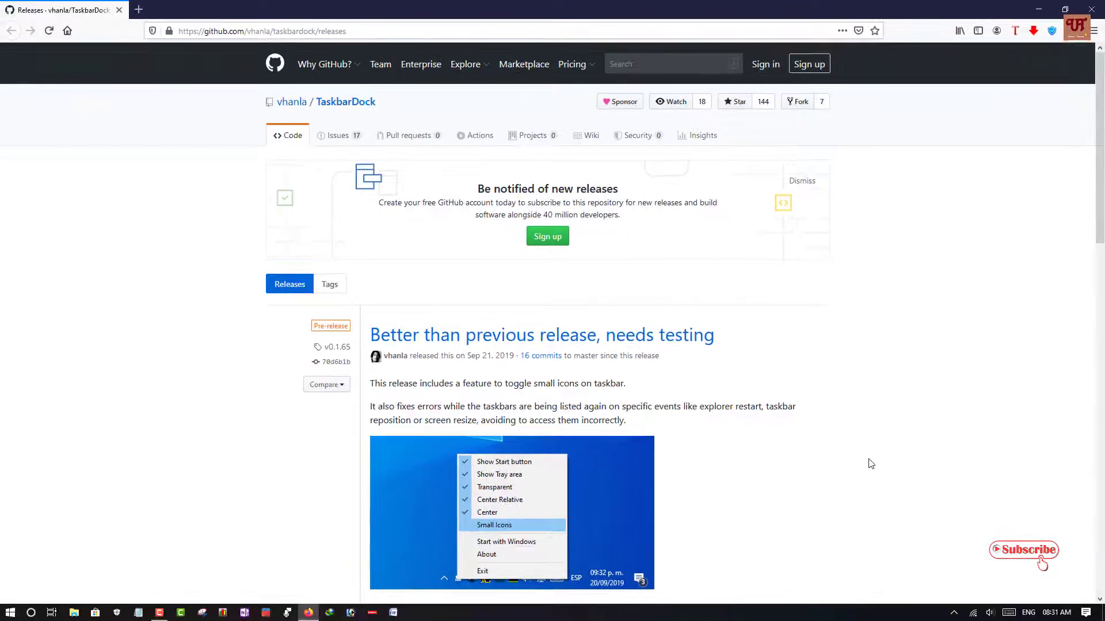
scroll(870, 464, down, 3)
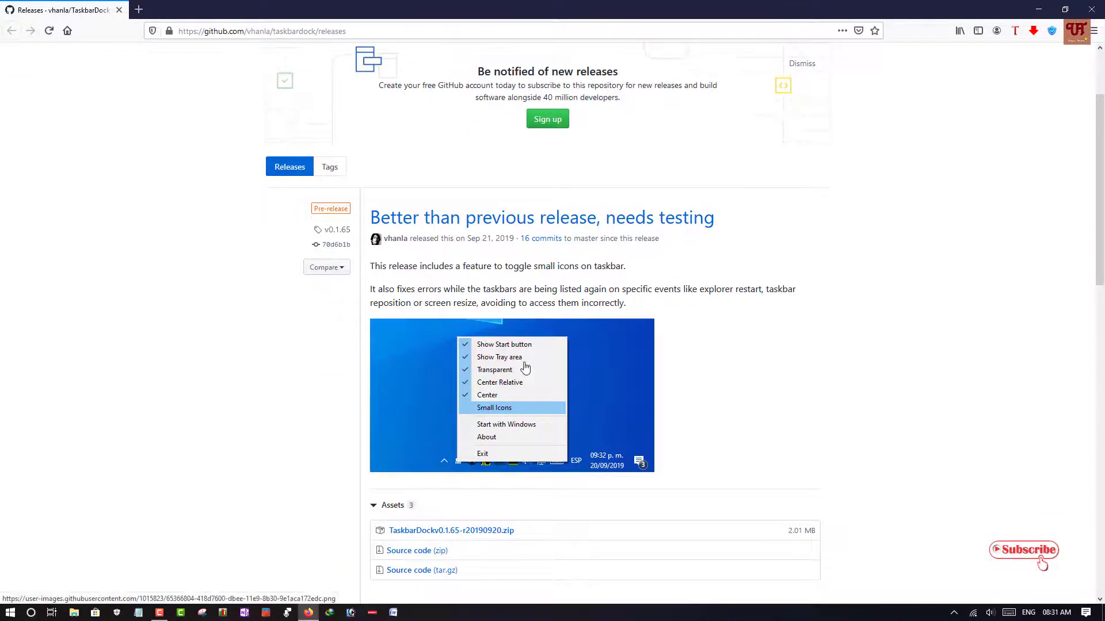
scroll(525, 368, down, 3)
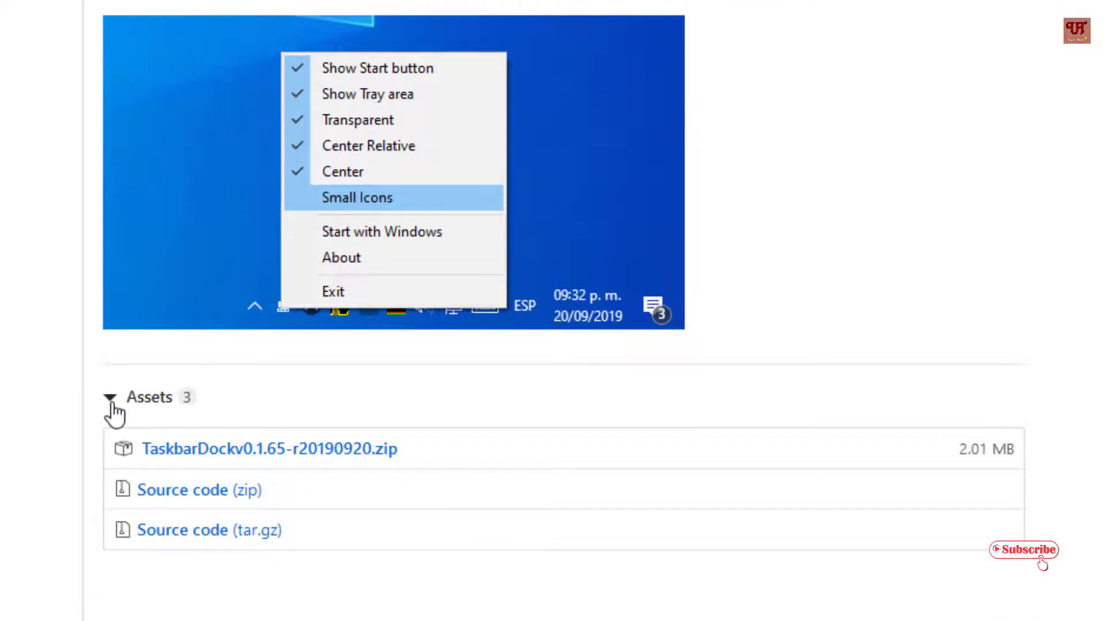
click(110, 398)
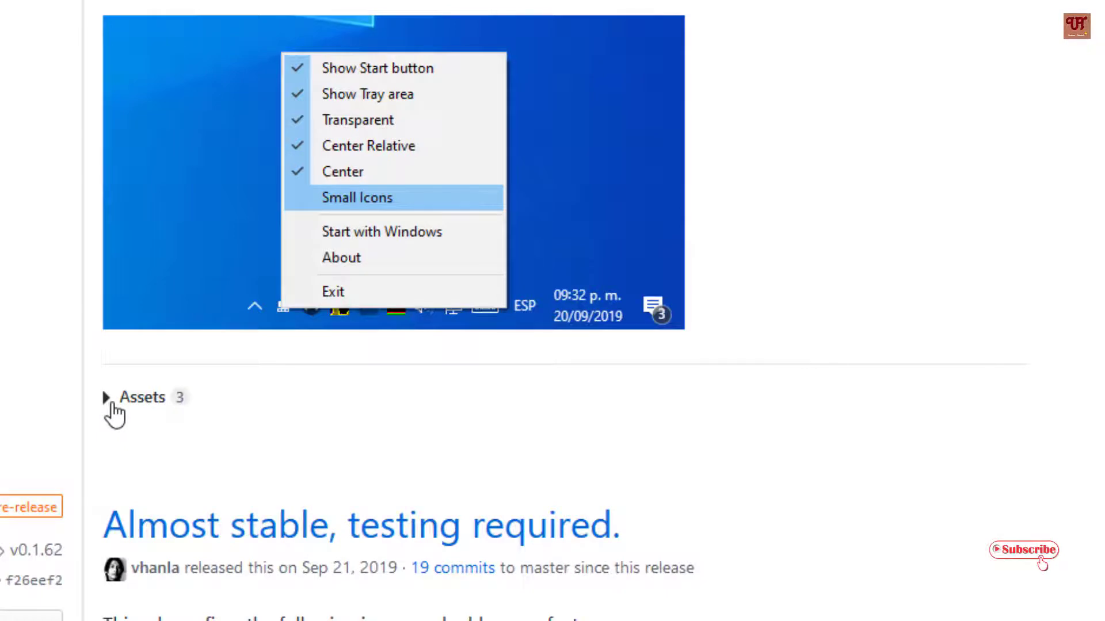
click(112, 404)
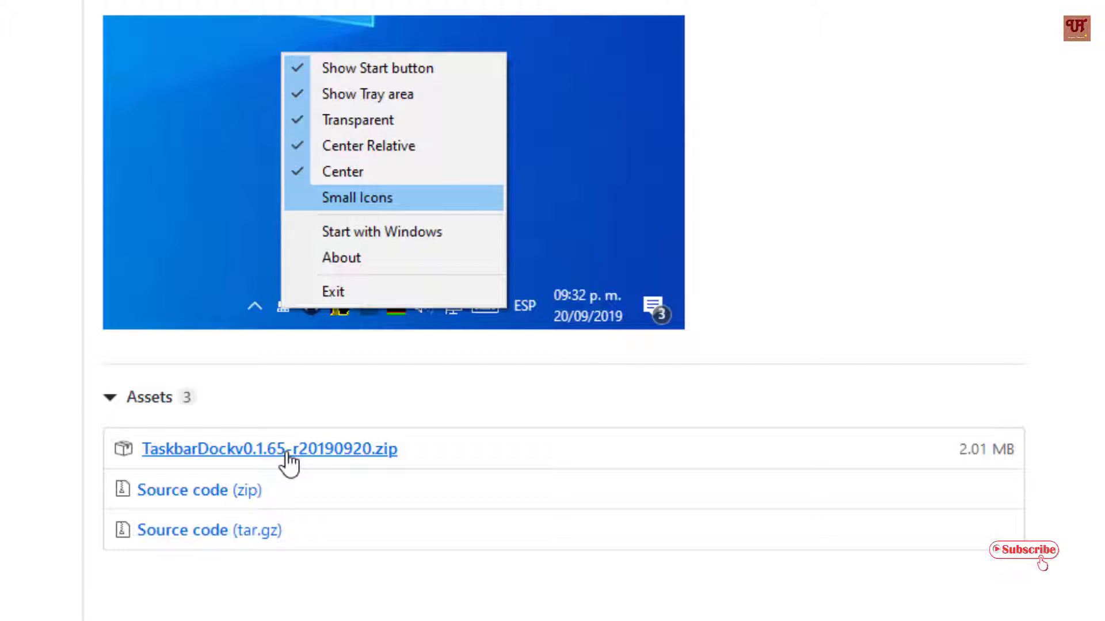
Step: Download TaskbarDockv0.1.65-r20190920.zip and check it in the browser's downloads list
click(286, 454)
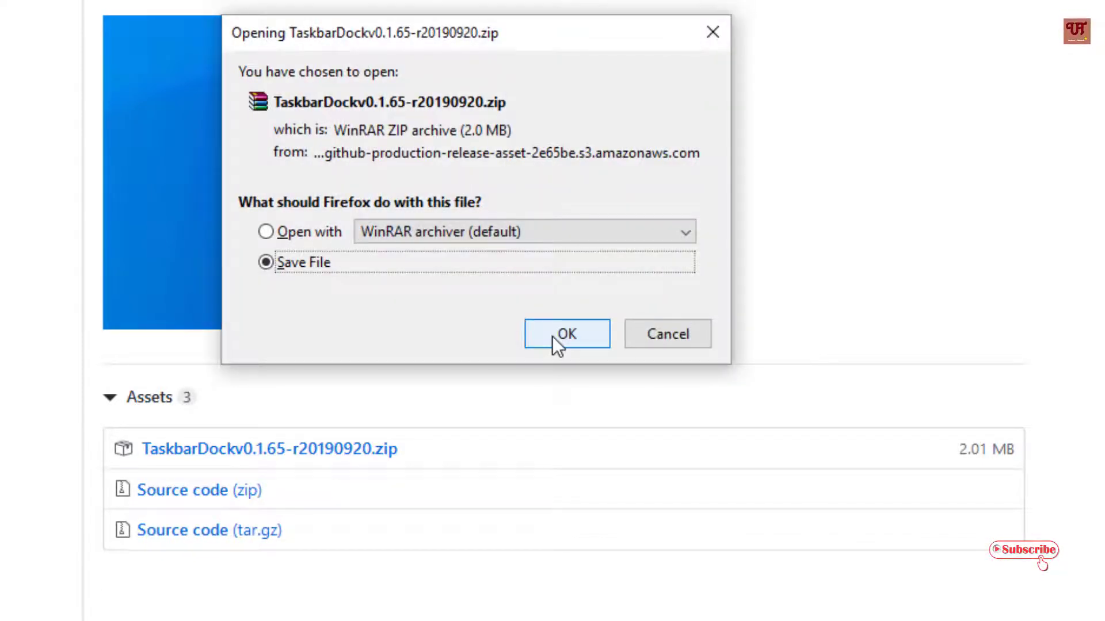
click(552, 336)
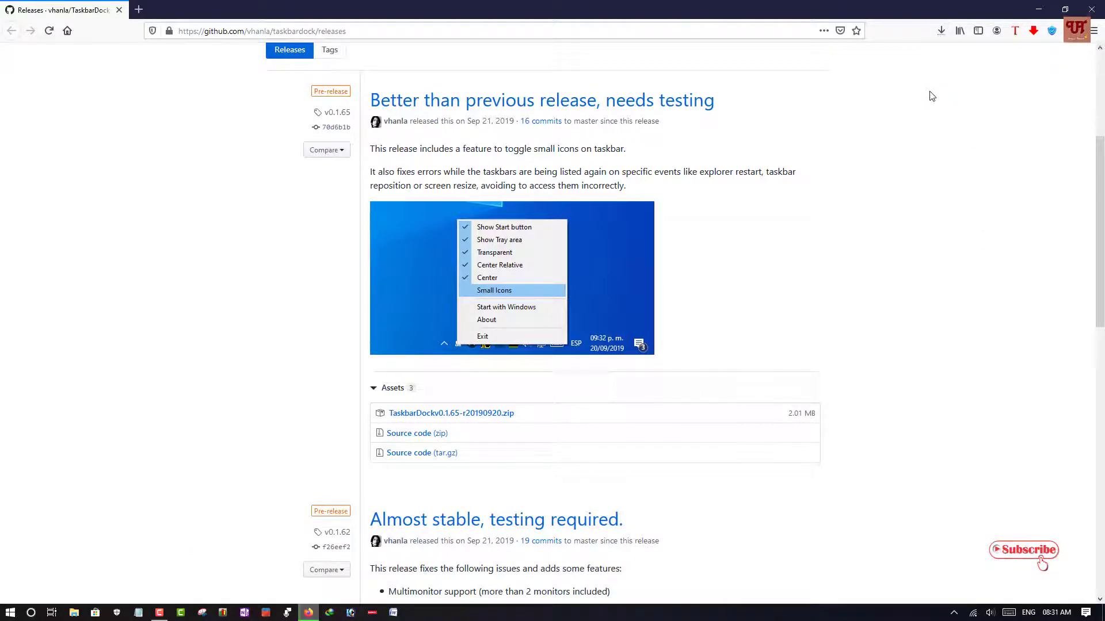
click(940, 38)
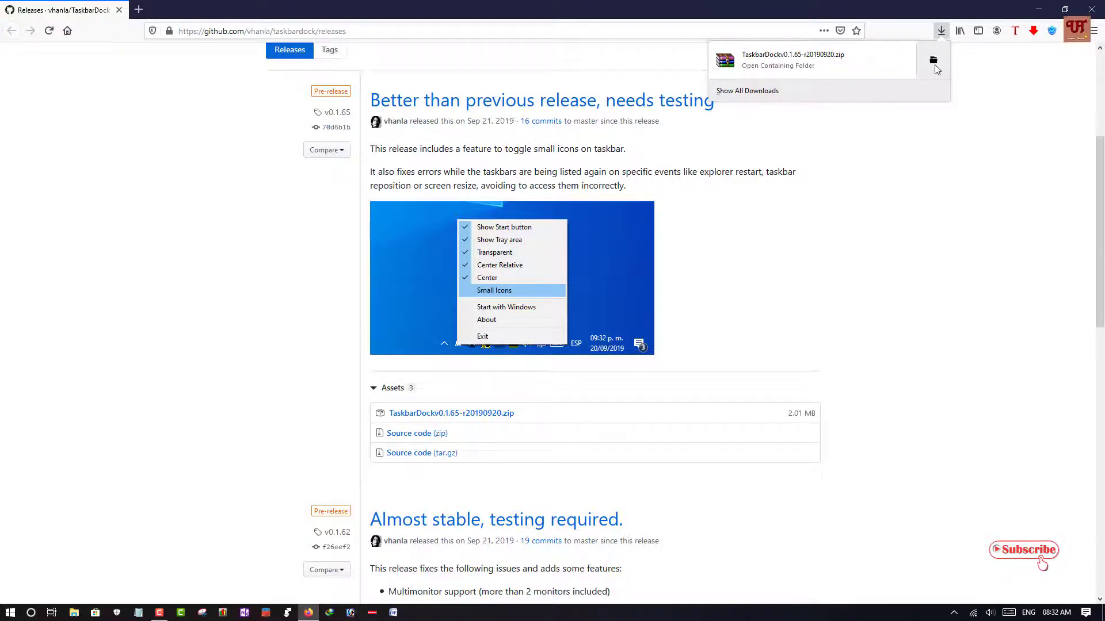
Step: Extract the TaskbarDock zip with WinRAR into a TaskbarDockv0.1.65-r20190920 folder in Downloads
click(933, 62)
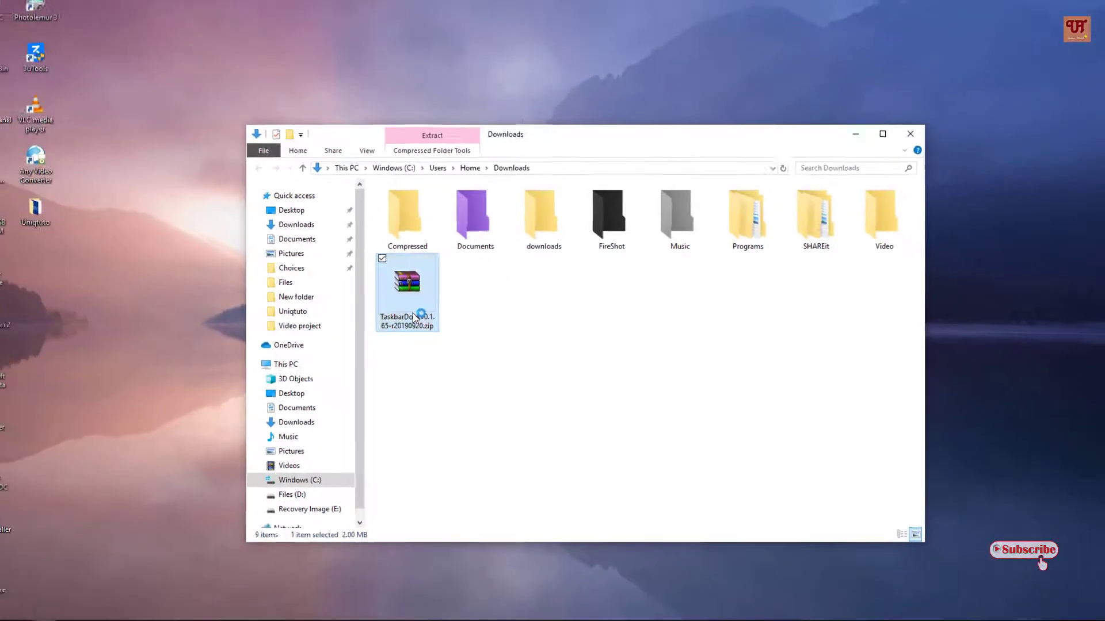
double_click(295, 337)
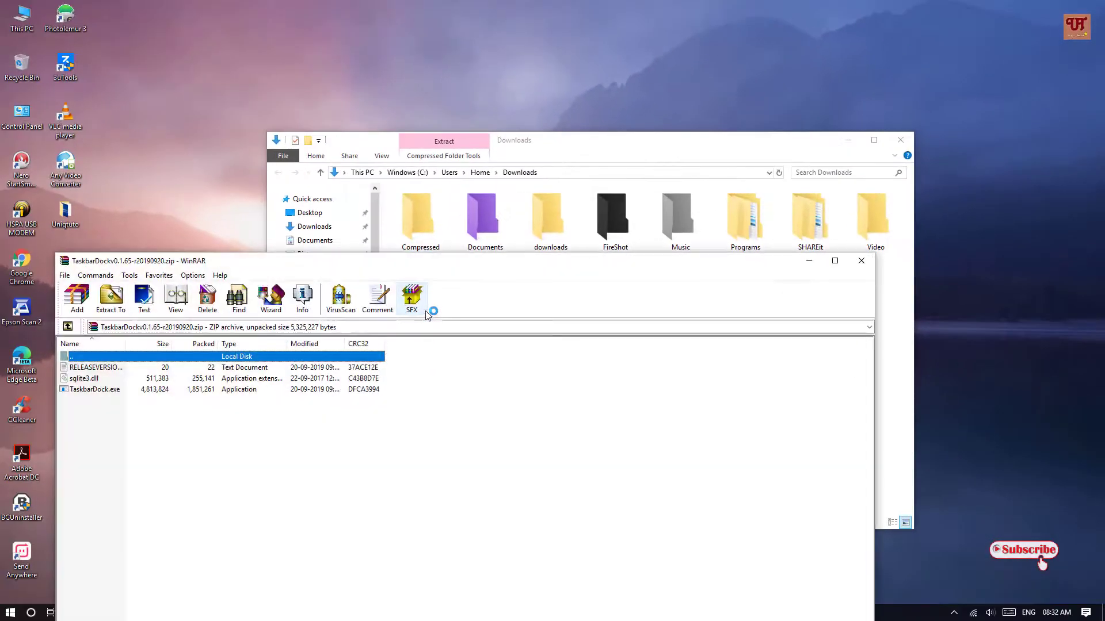
click(119, 314)
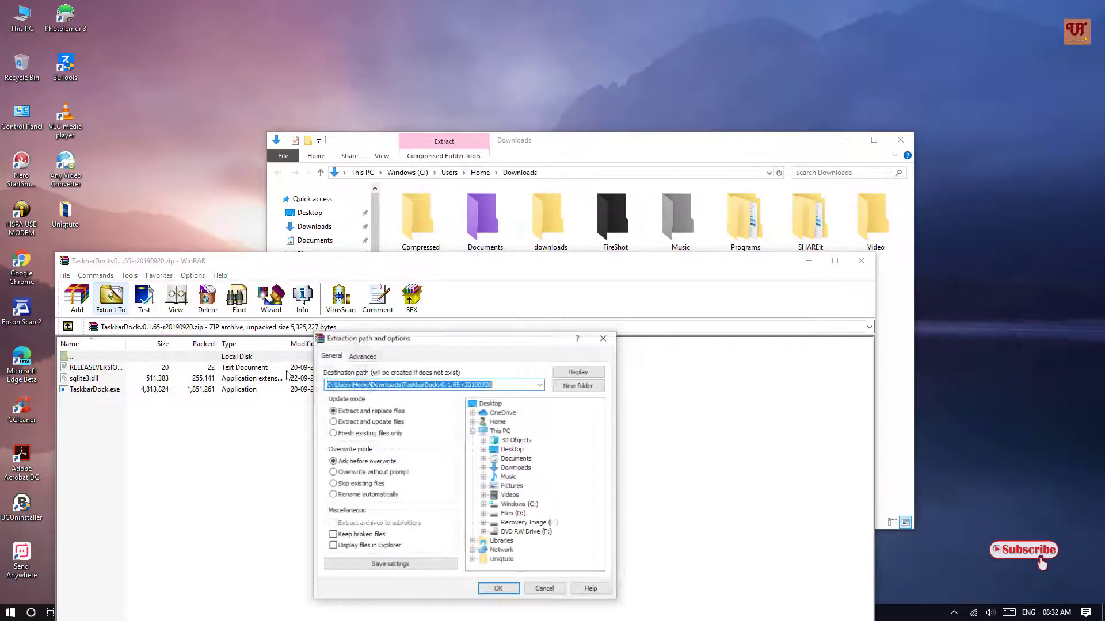
click(498, 589)
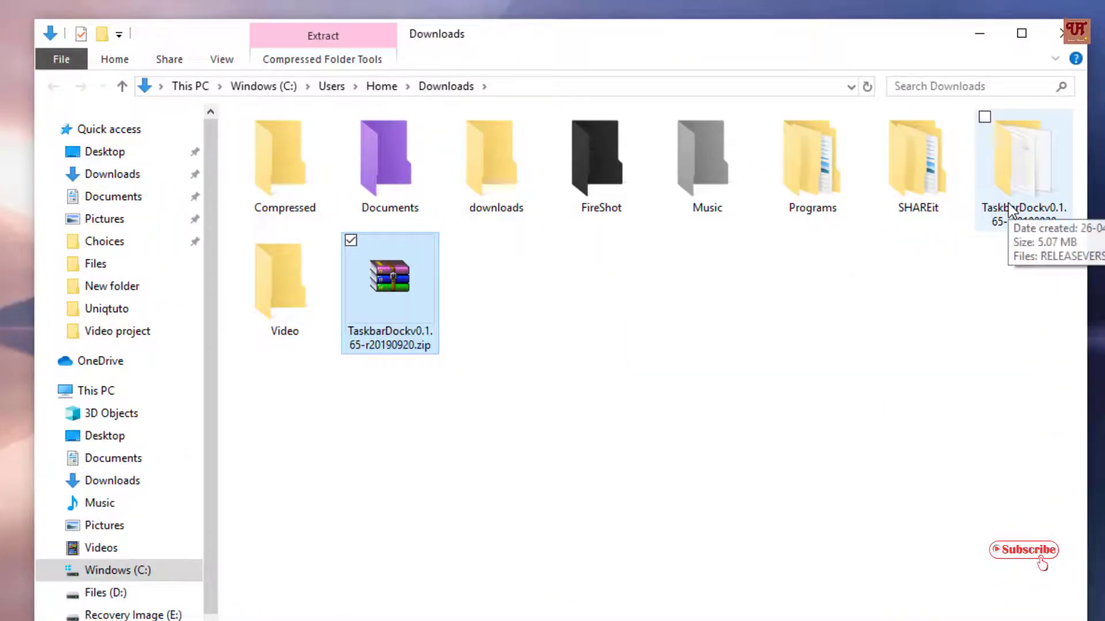
Step: Open the extracted TaskbarDock folder and run TaskbarDock.exe
double_click(1008, 208)
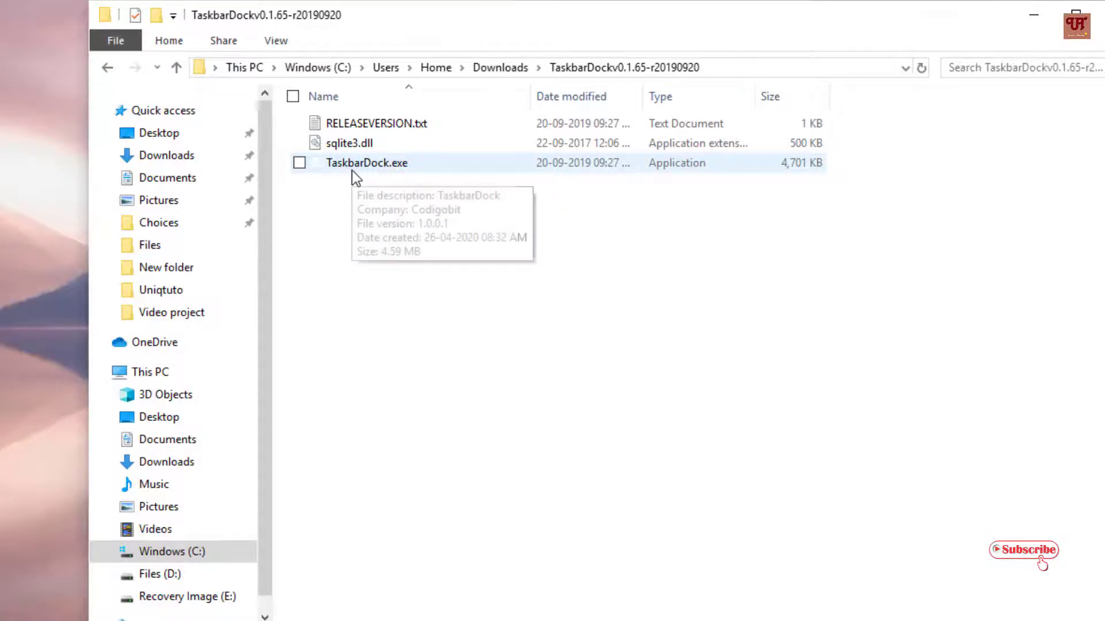
click(353, 172)
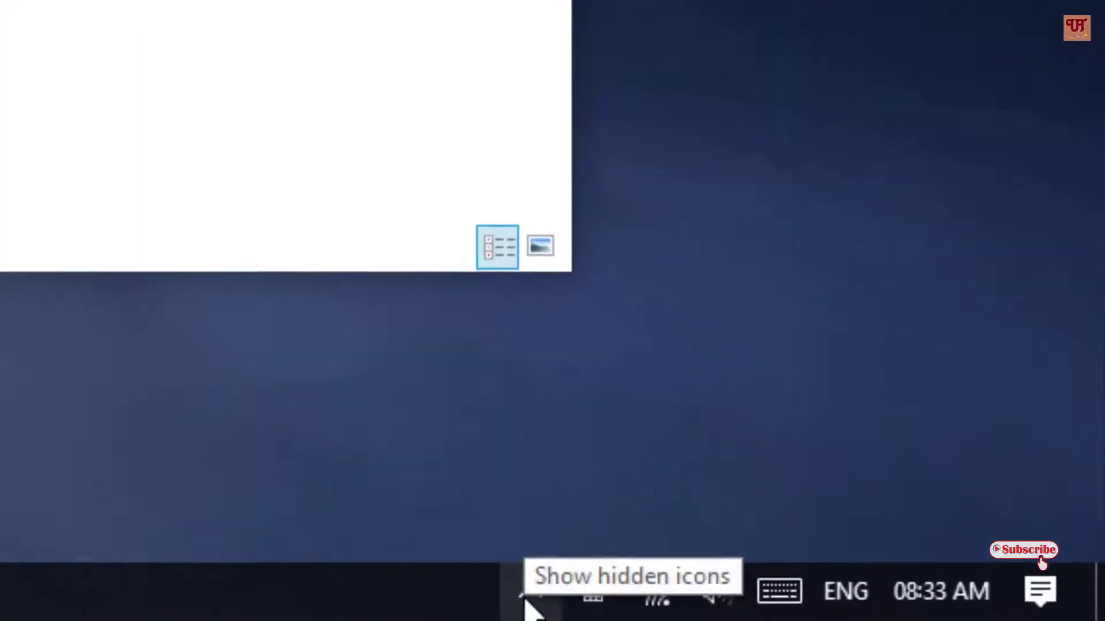
Step: Turn on Center in TaskbarDock's tray menu so the taskbar icons sit centred
click(524, 601)
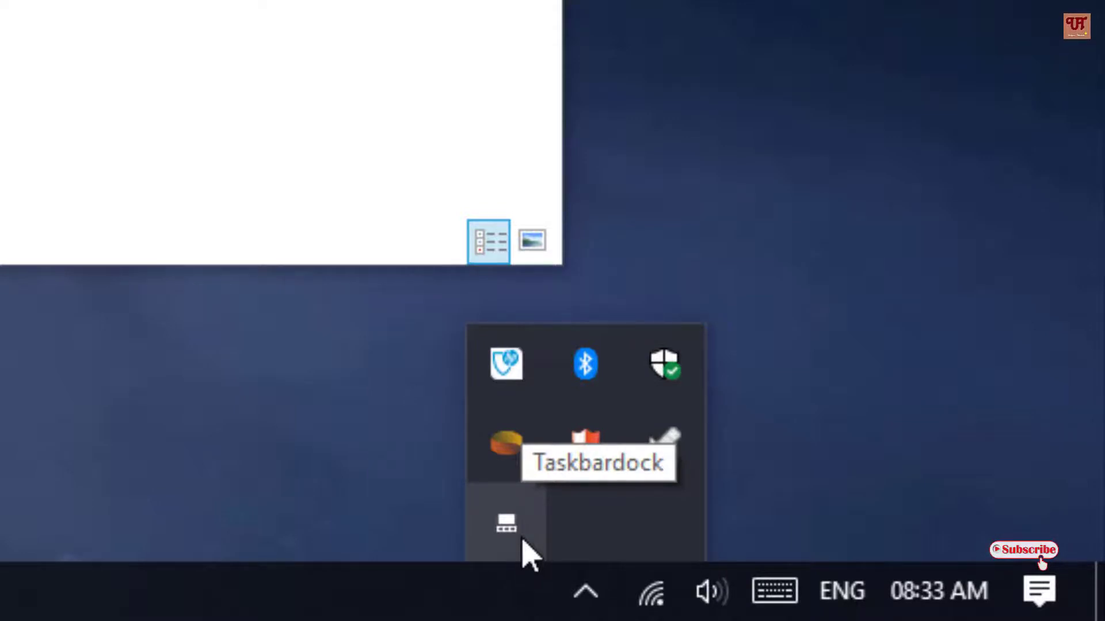
right_click(523, 540)
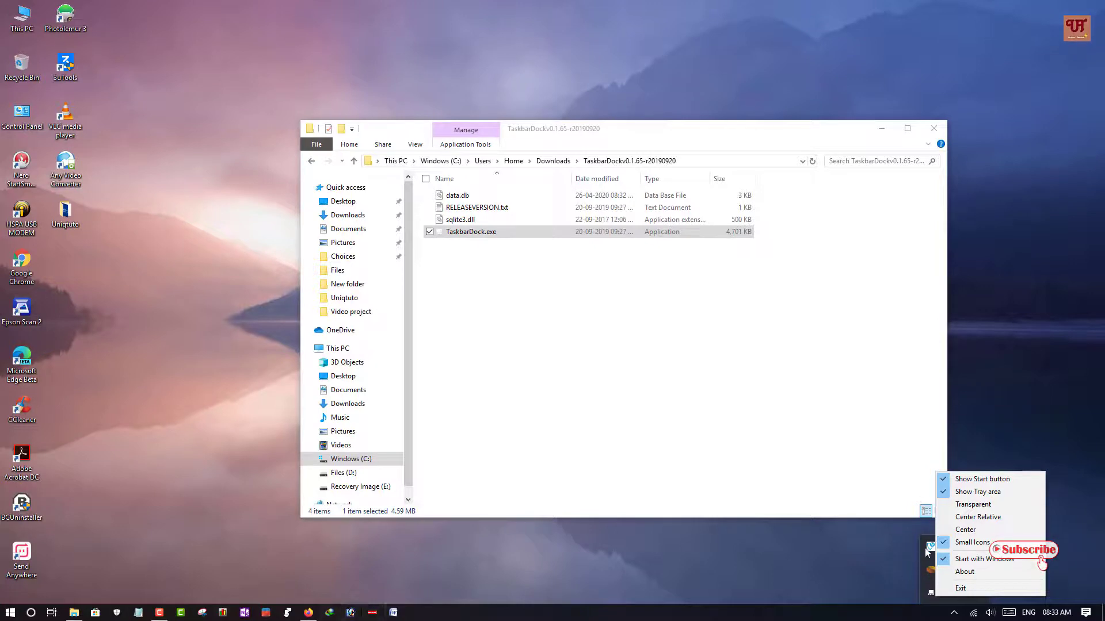
click(963, 530)
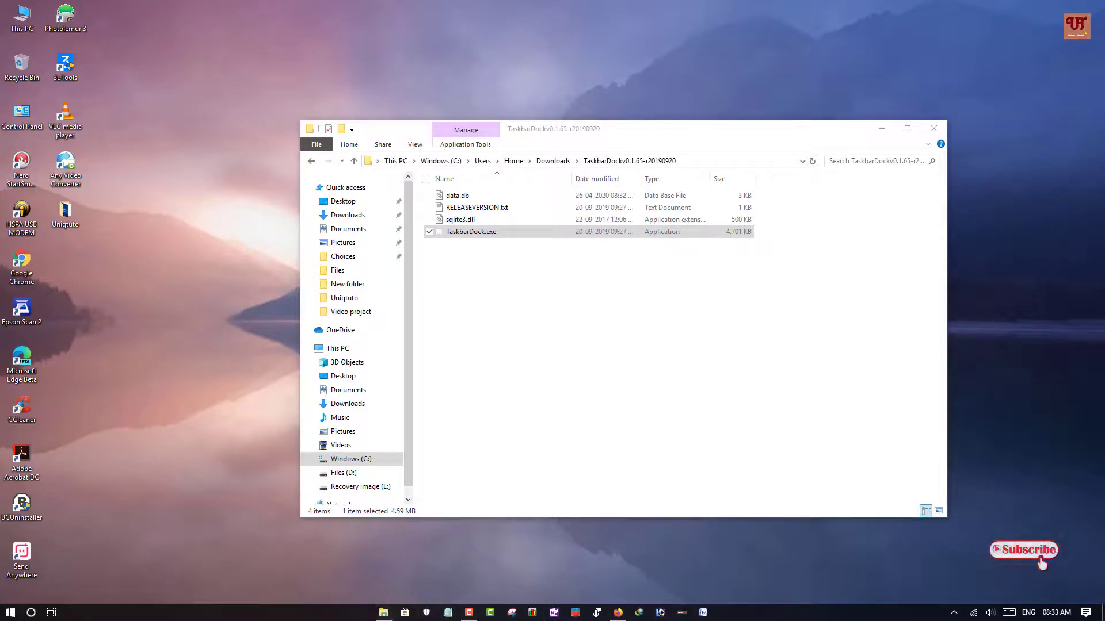
Step: Turn on Transparent in TaskbarDock's tray menu for a fully transparent taskbar
click(953, 613)
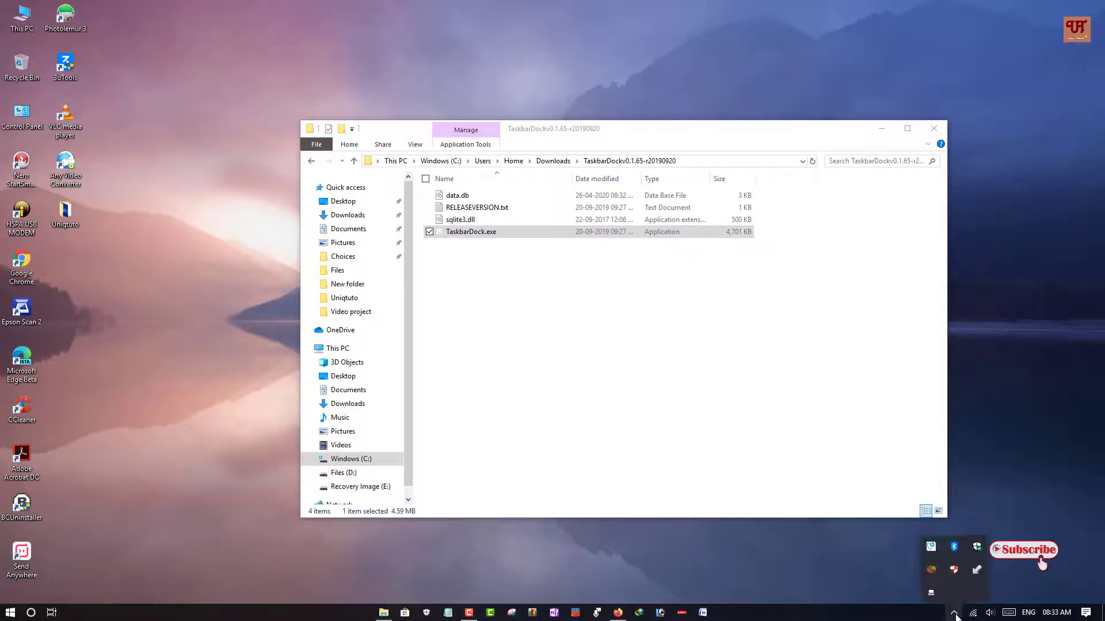
right_click(936, 595)
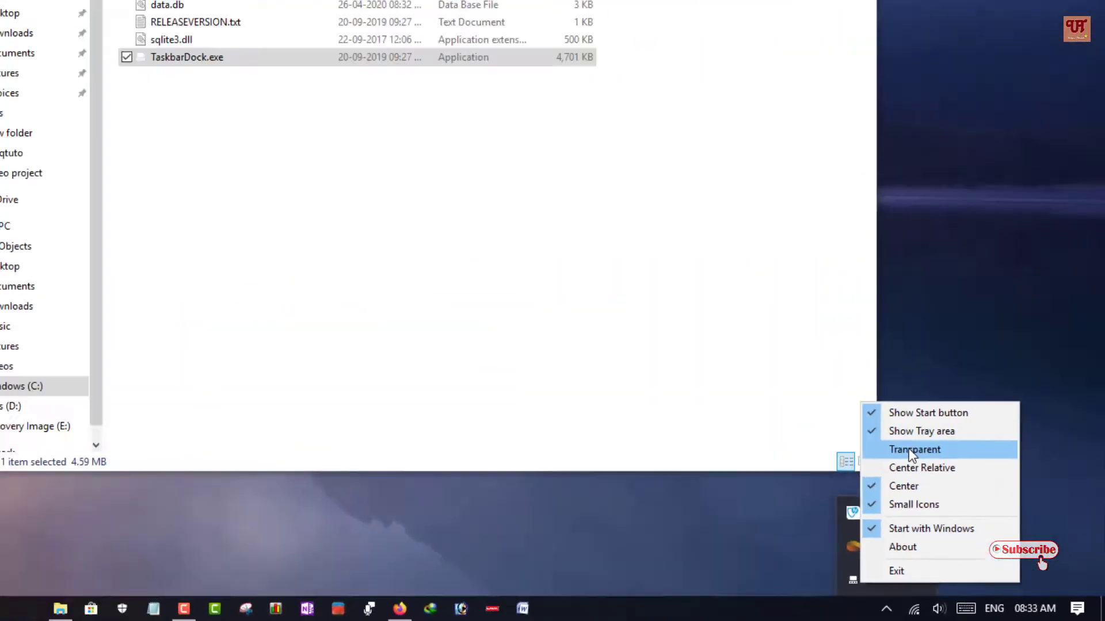
click(969, 501)
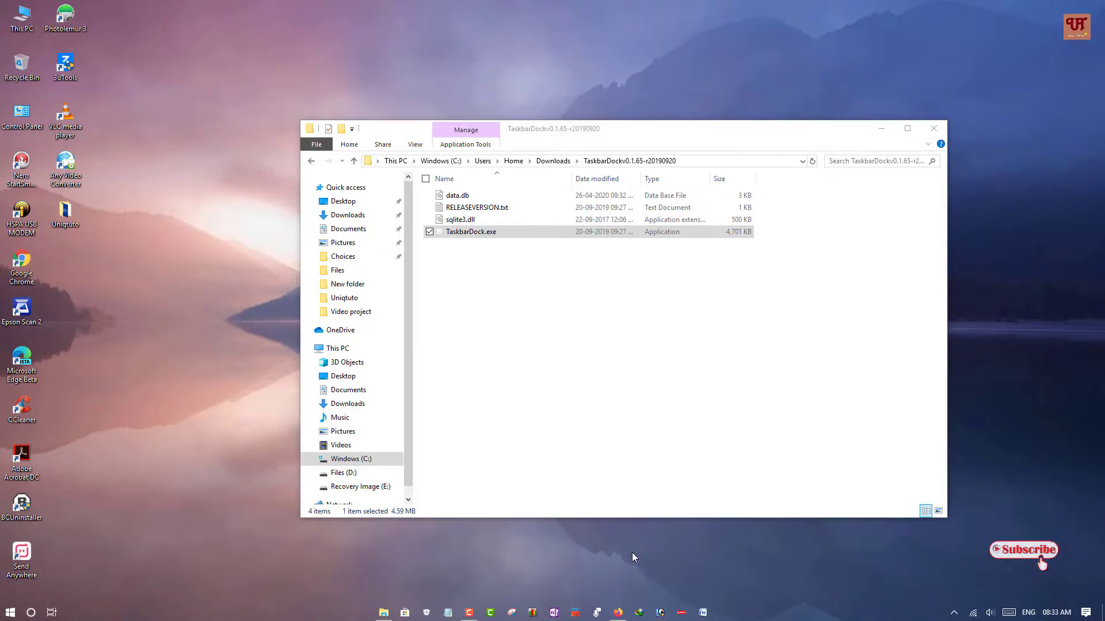
Step: Close the File Explorer window showing the TaskbarDock folder
drag(820, 136, 812, 99)
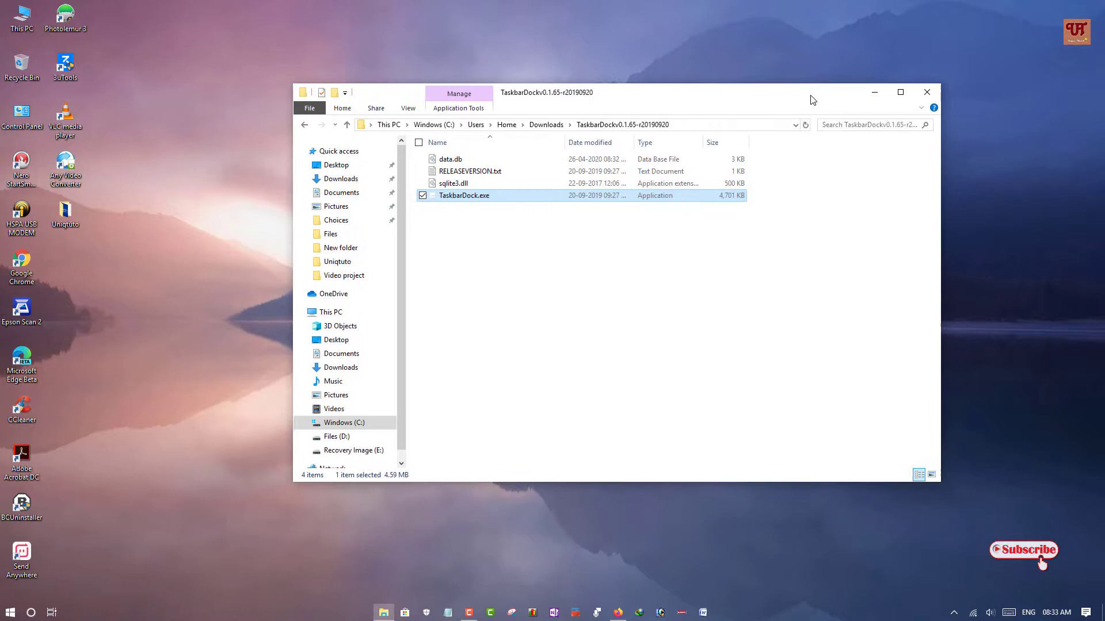
click(934, 95)
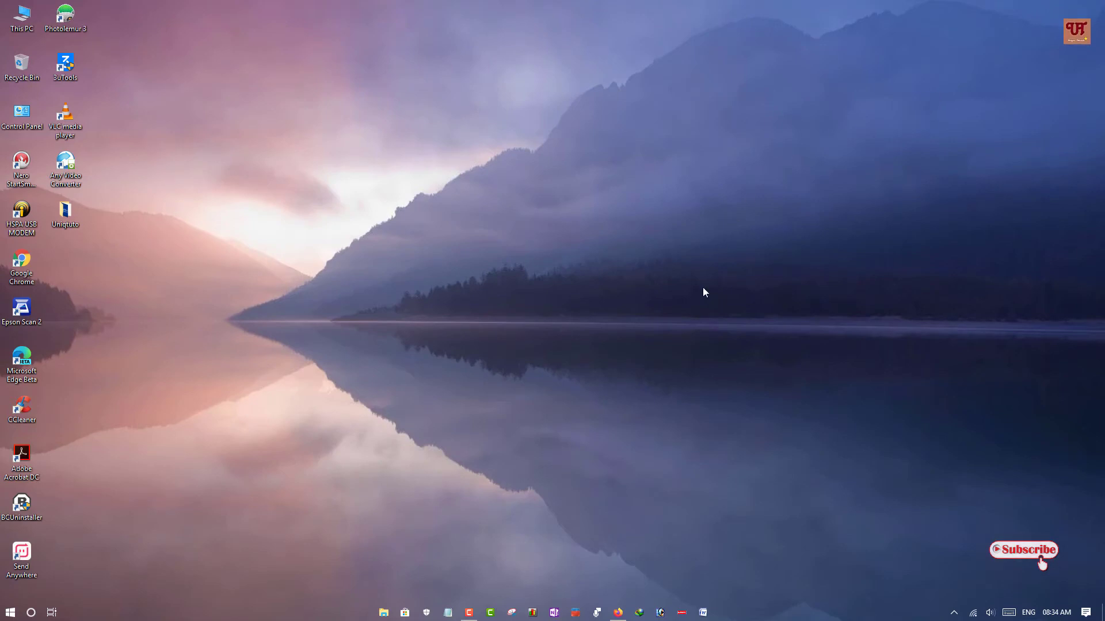